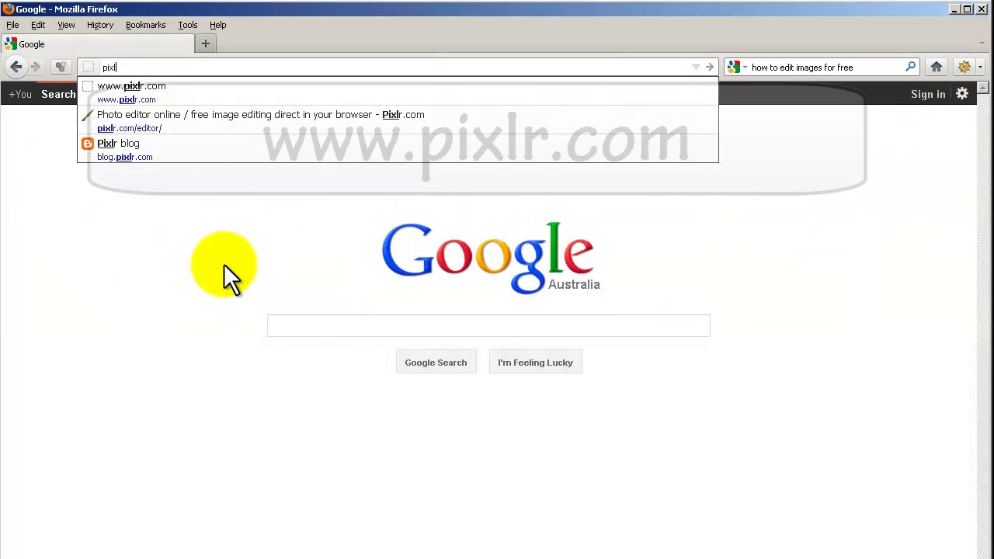
Load pixlr.com in Firefox and launch its online photo editor
text(om)
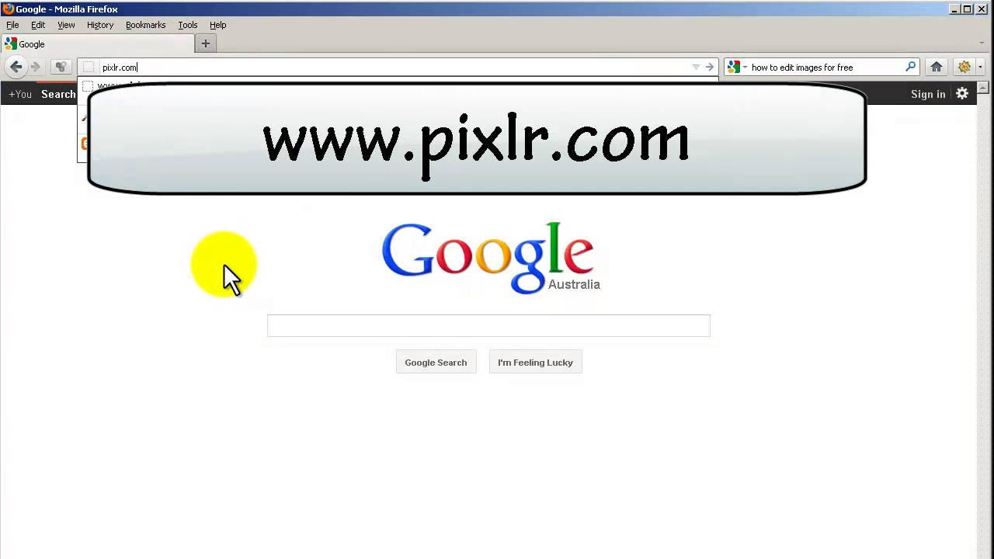
key(Return)
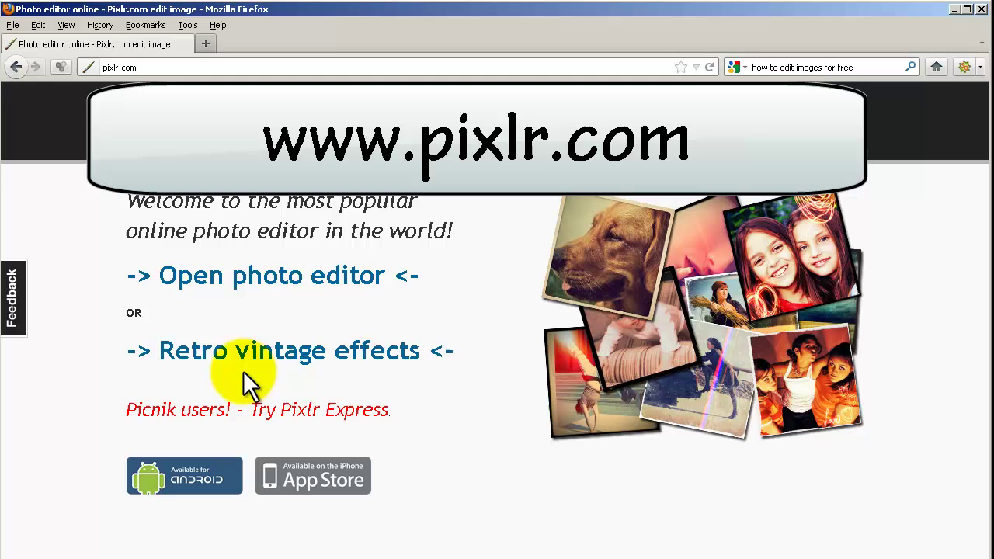
click(243, 295)
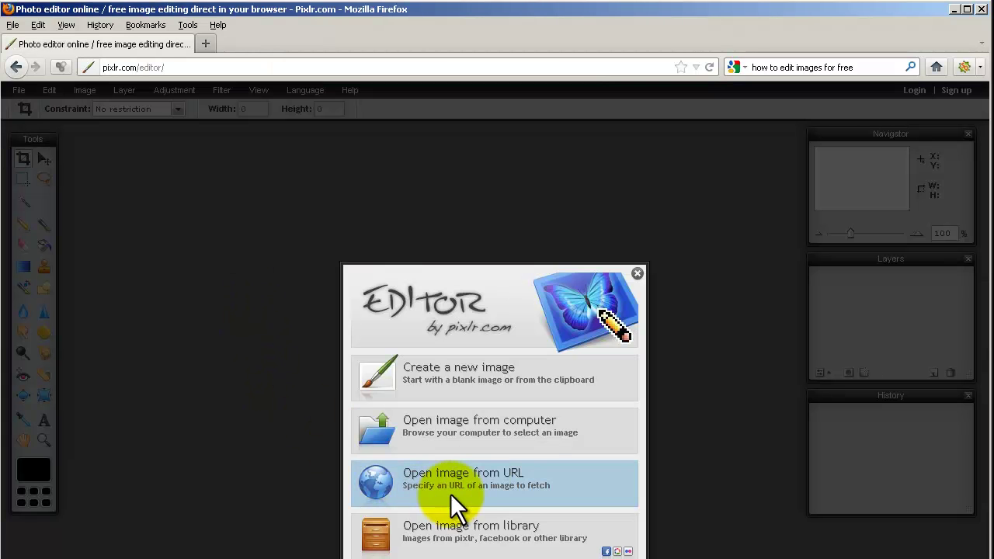
Open miss universe.jpg from the computer in Pixlr Editor
click(478, 429)
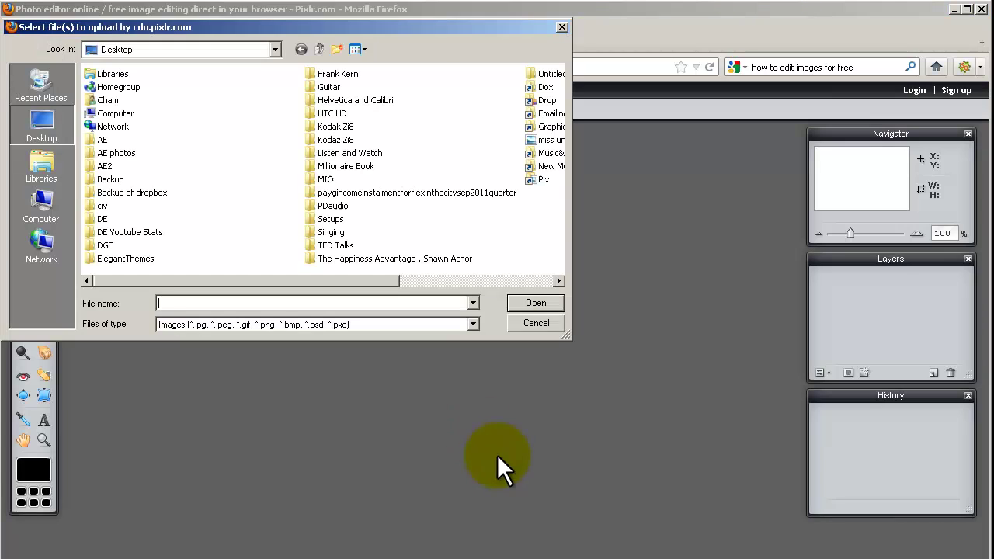
double_click(543, 142)
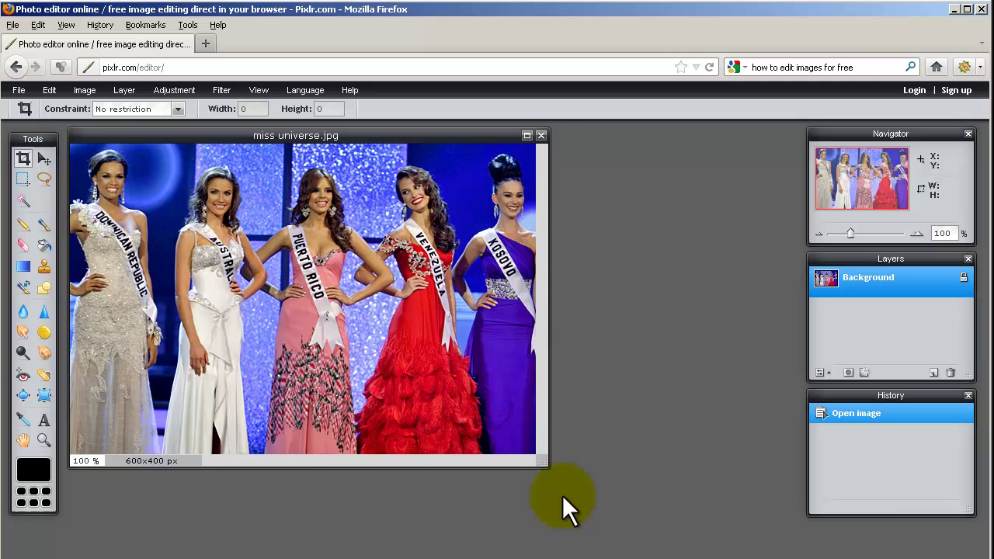
Enlarge the miss universe.jpg document window and set the zoom to 100%
drag(543, 461, 703, 528)
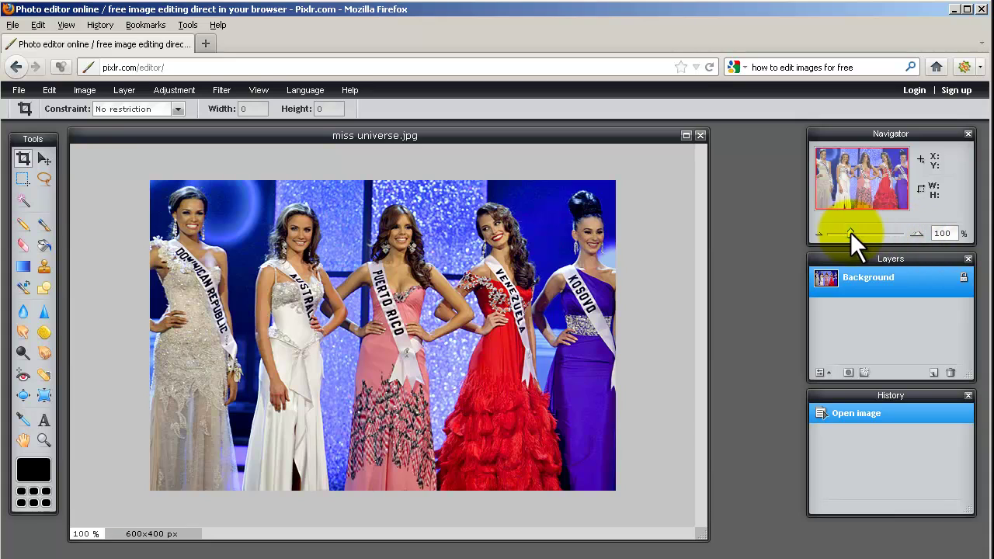
drag(850, 231, 849, 230)
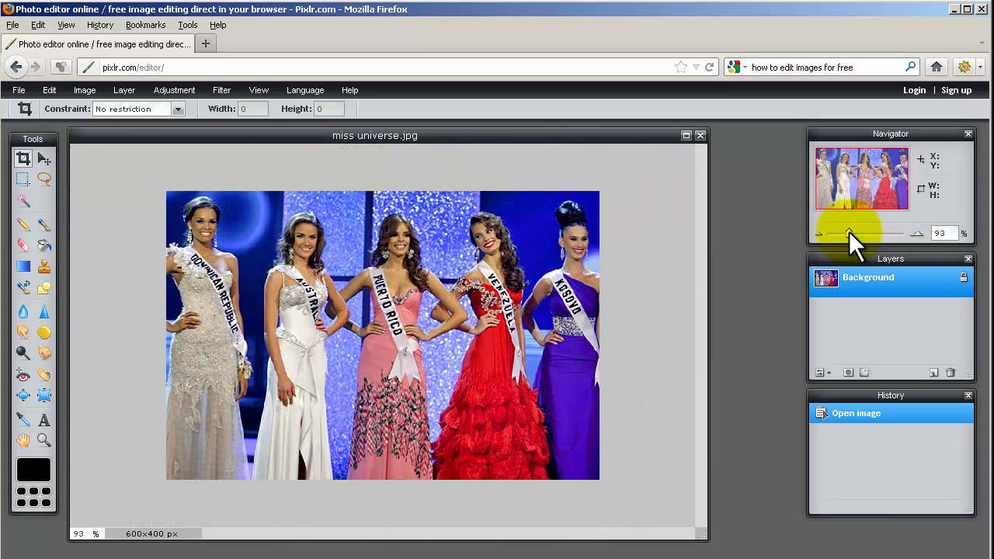
click(943, 233)
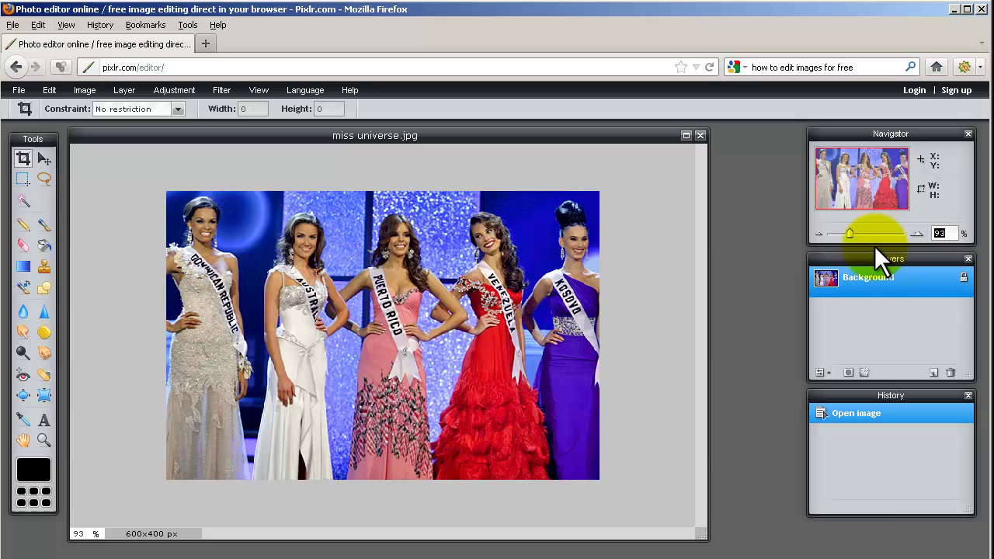
text(100)
key(Return)
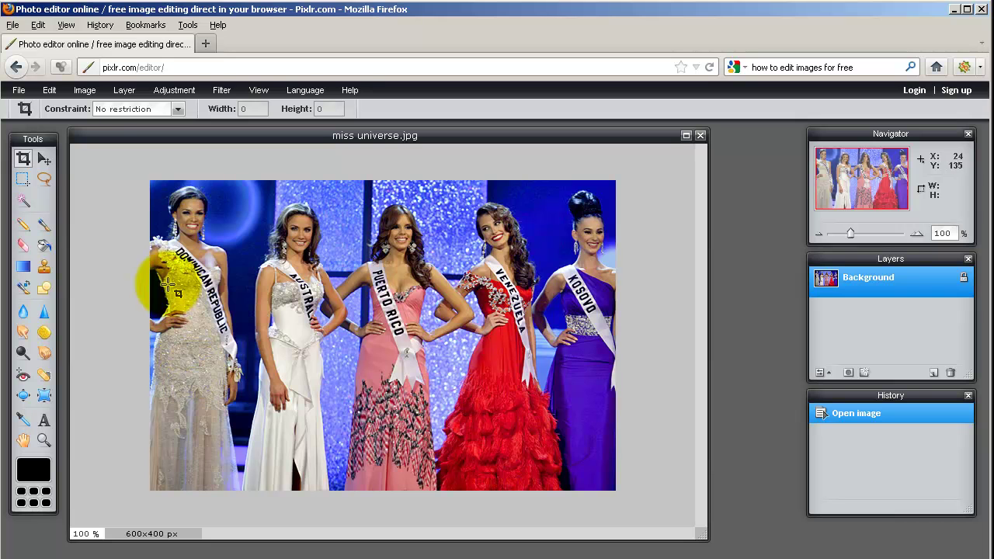
click(79, 90)
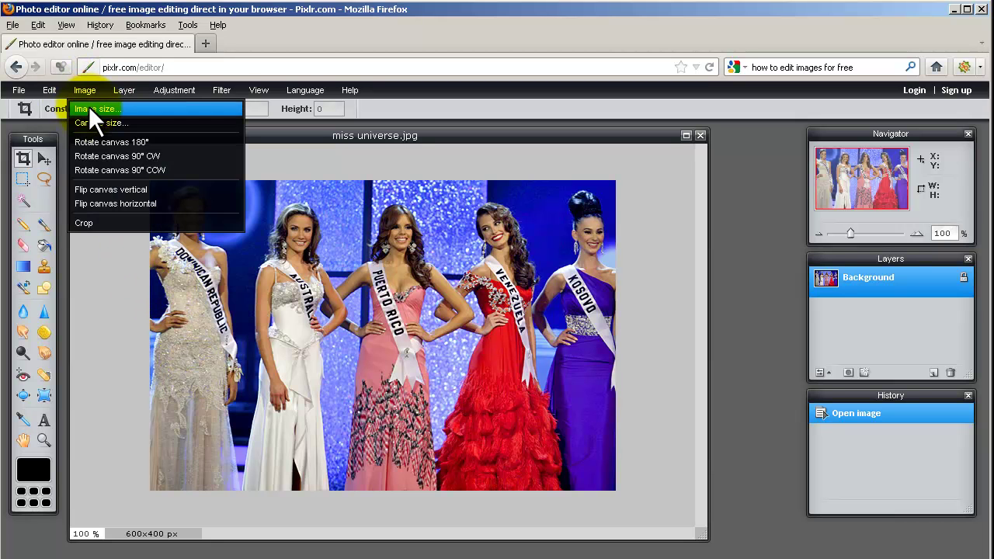
click(89, 108)
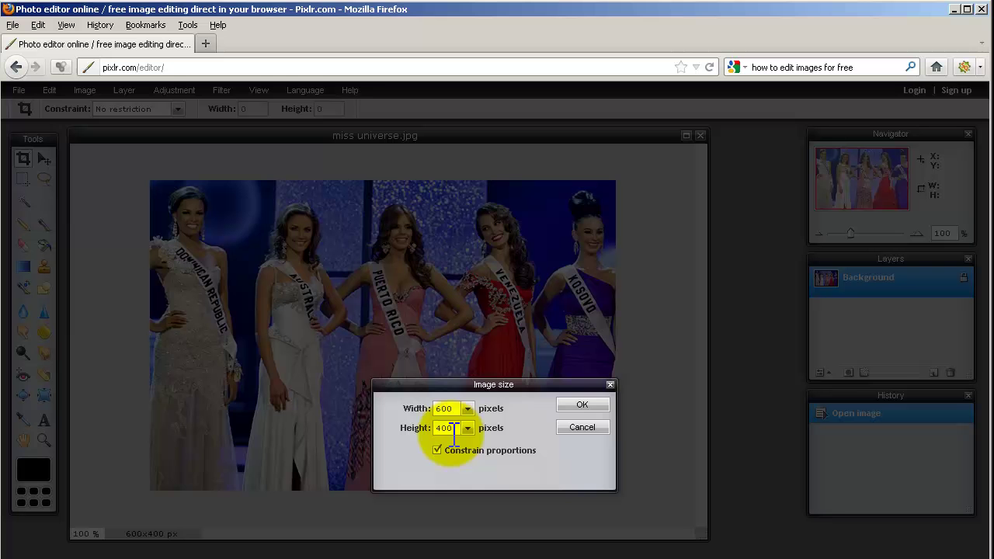
click(582, 427)
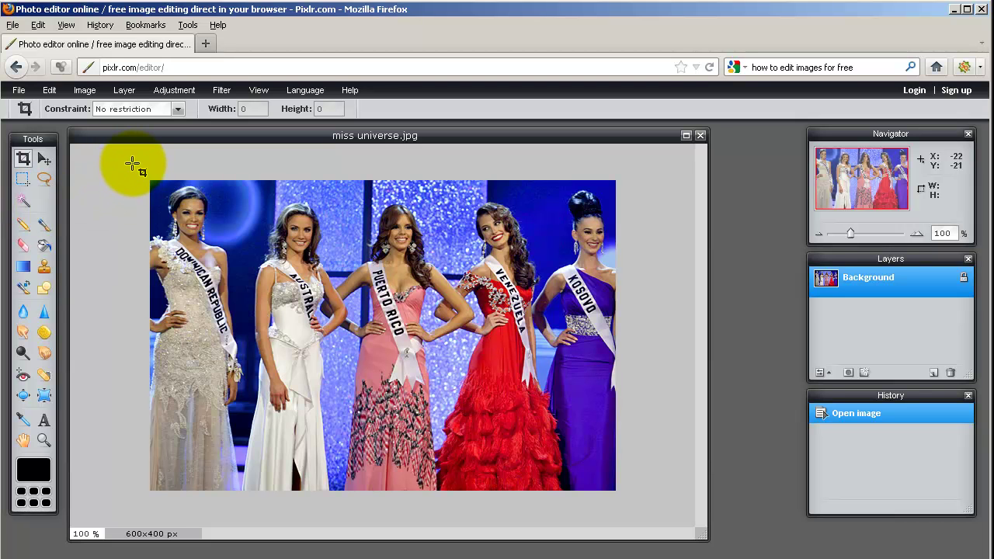
Crop miss universe.jpg to its top half, a 600×200 px strip of the contestants
drag(132, 163, 637, 336)
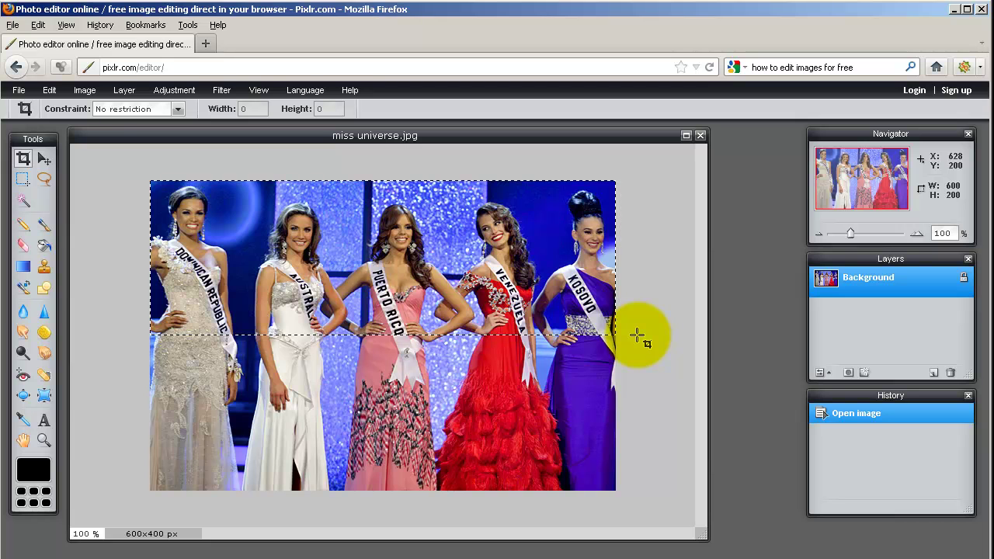
drag(637, 335, 637, 336)
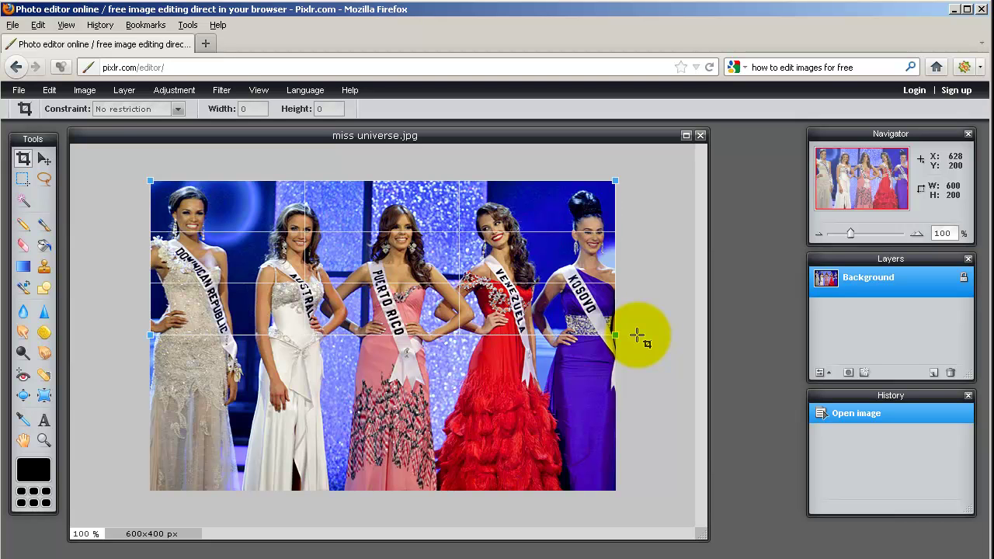
click(652, 392)
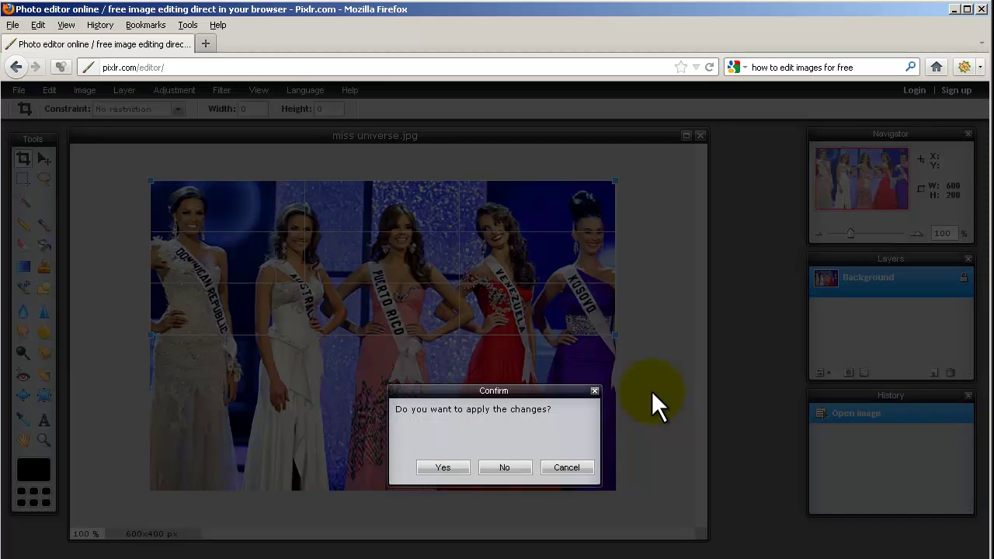
click(448, 470)
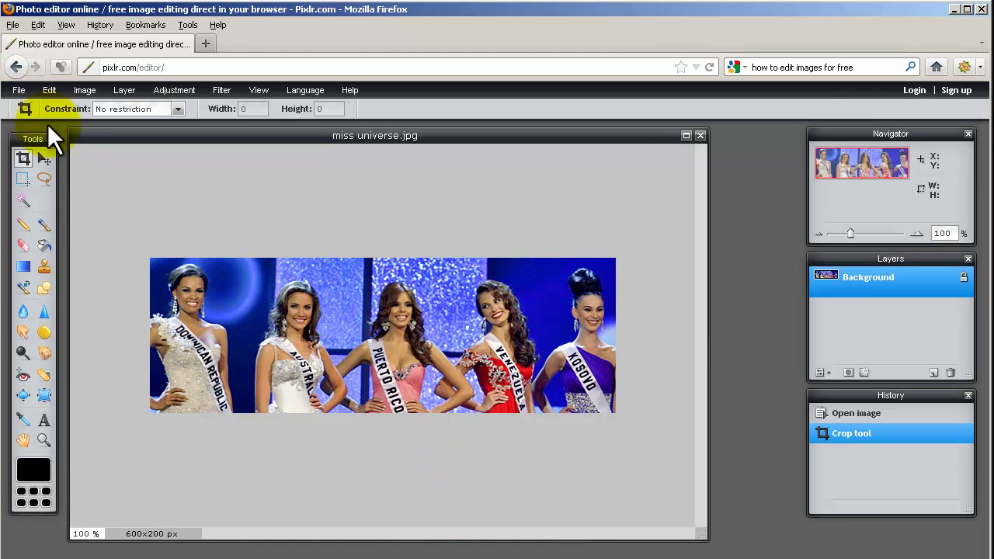
click(23, 88)
click(39, 170)
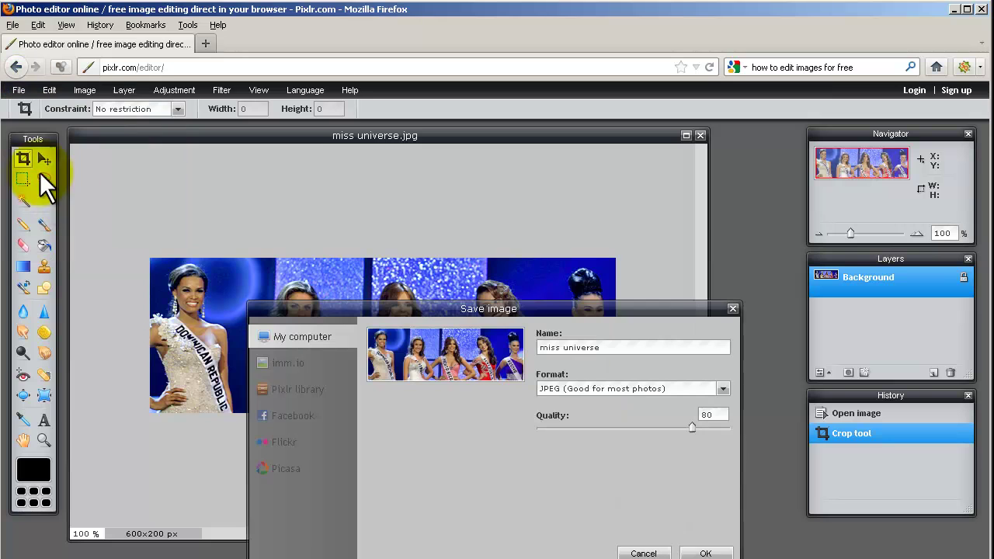
click(611, 393)
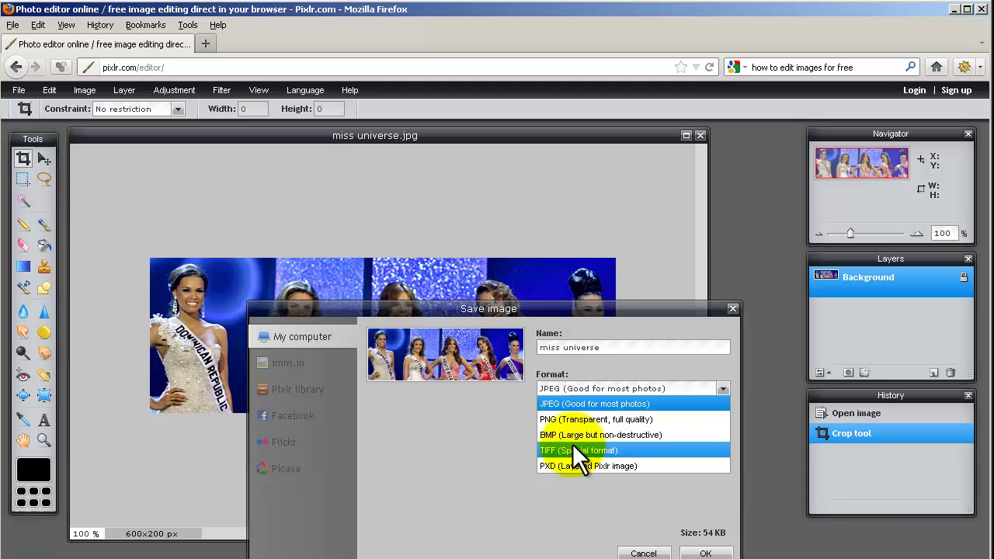
click(510, 426)
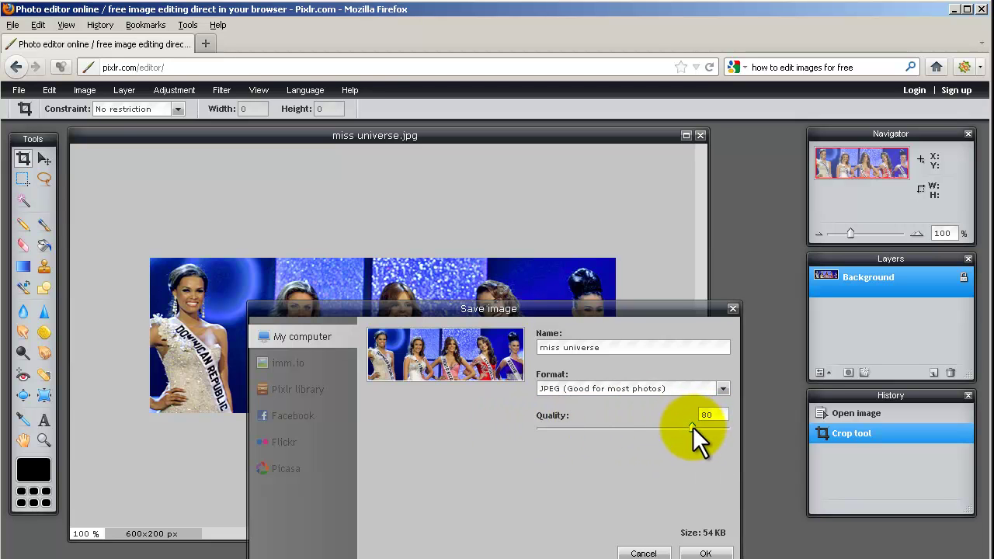
click(732, 309)
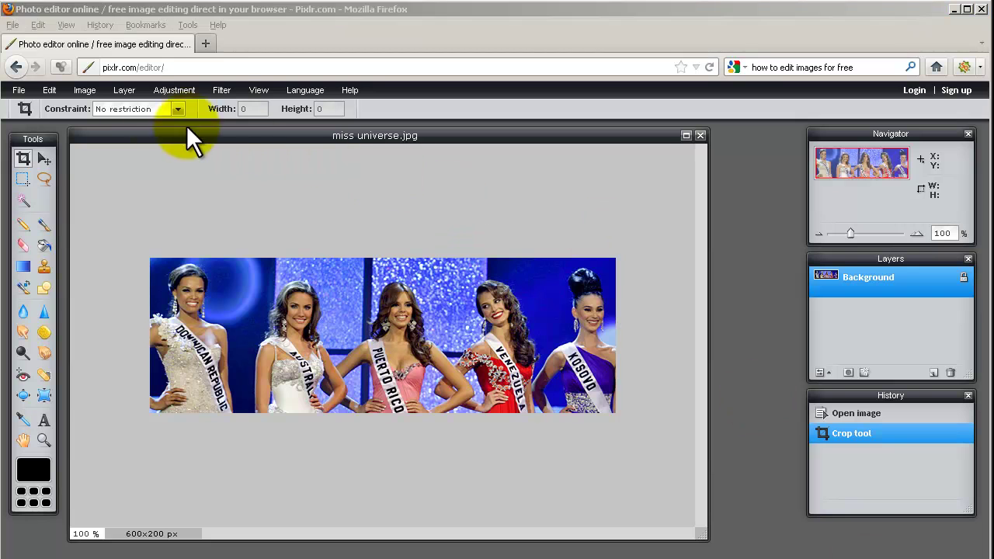
Resize the image to 400 px wide, giving 400×133 px
click(91, 91)
click(97, 108)
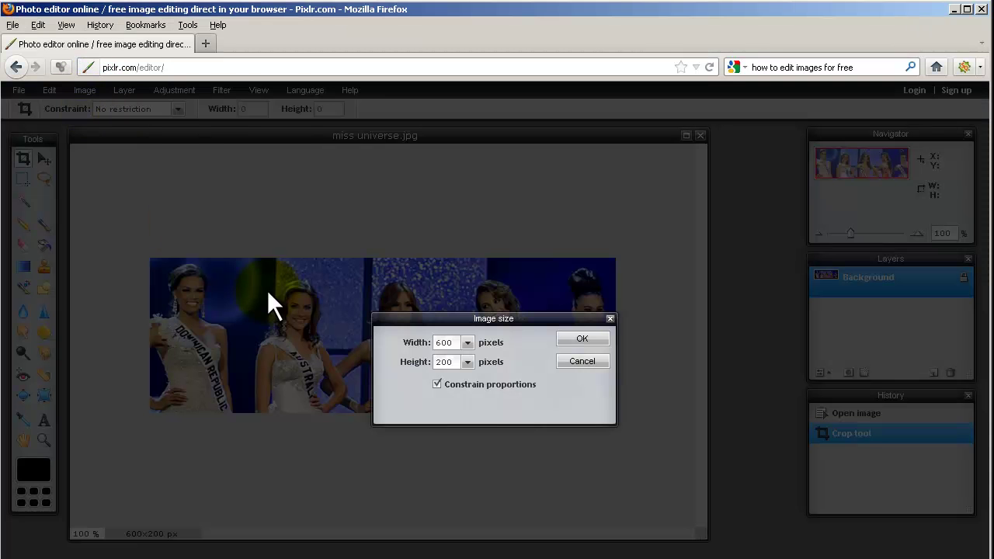
double_click(447, 343)
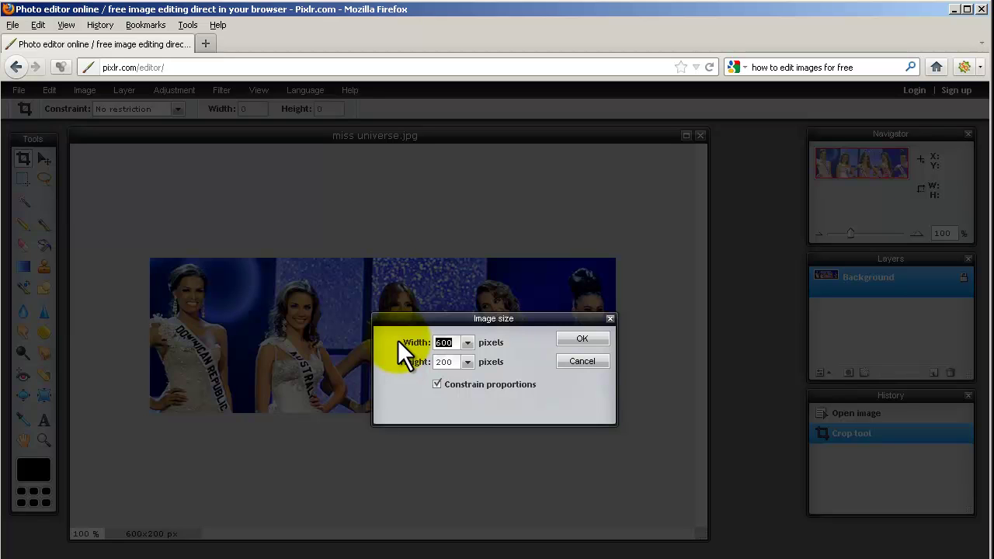
text(400)
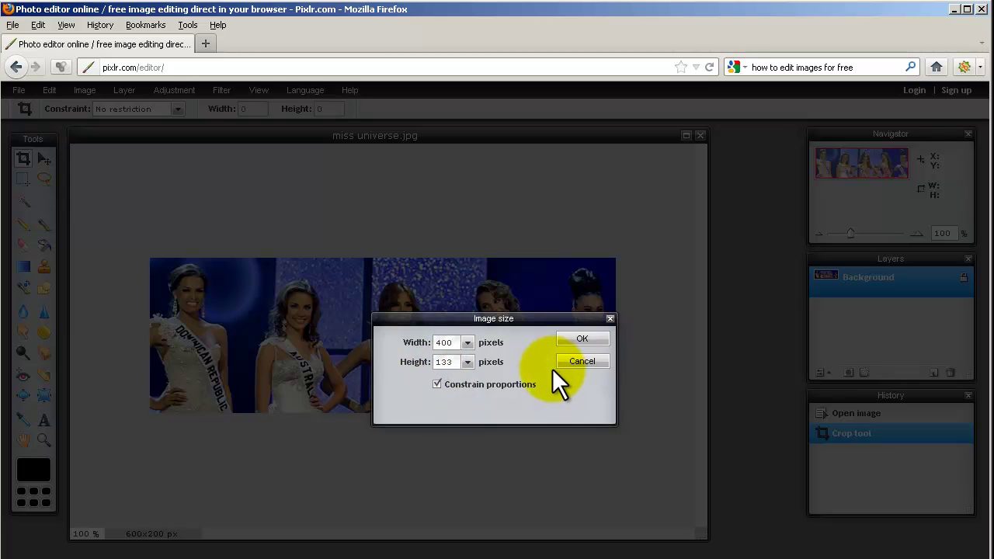
click(575, 338)
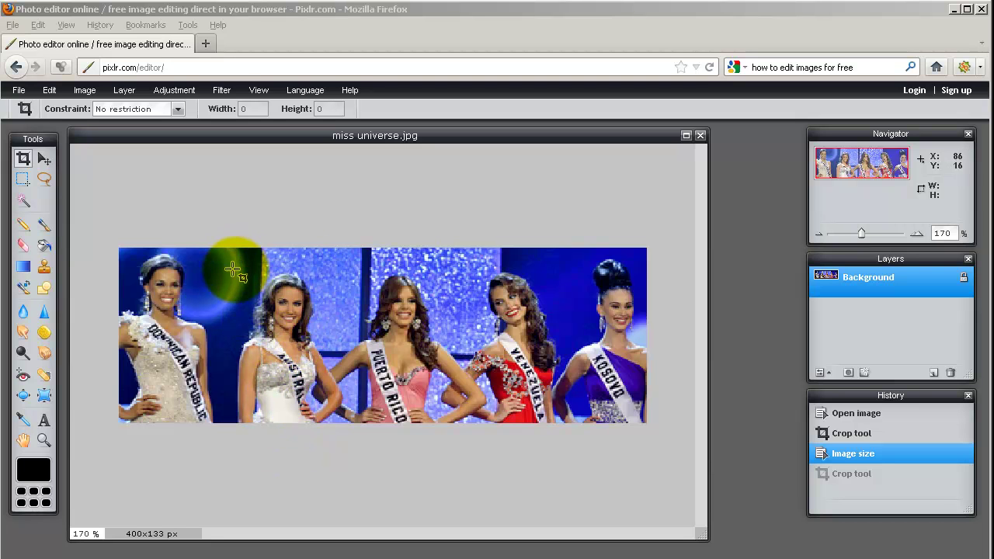
Crop the photo to the second contestant's head and shoulders
drag(238, 270, 337, 361)
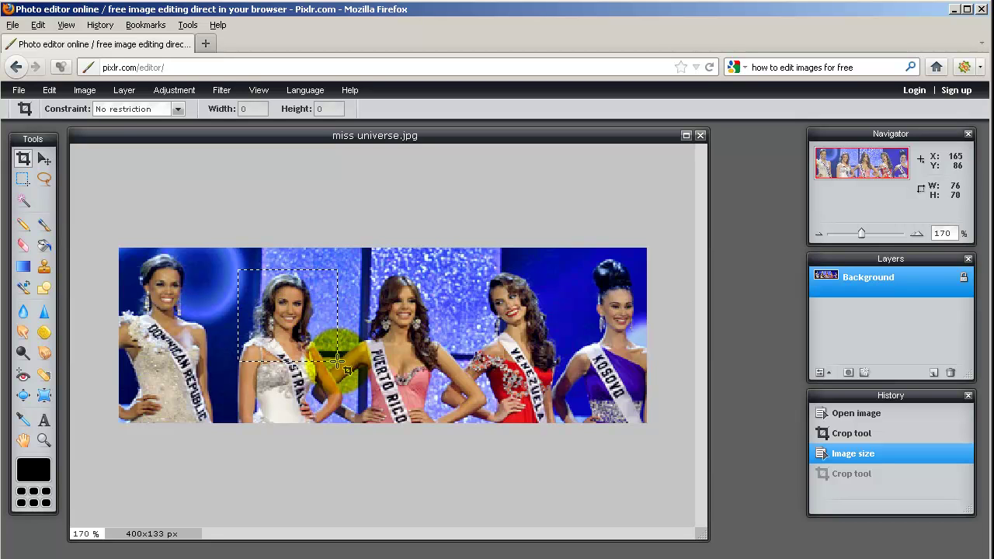
click(349, 484)
click(448, 467)
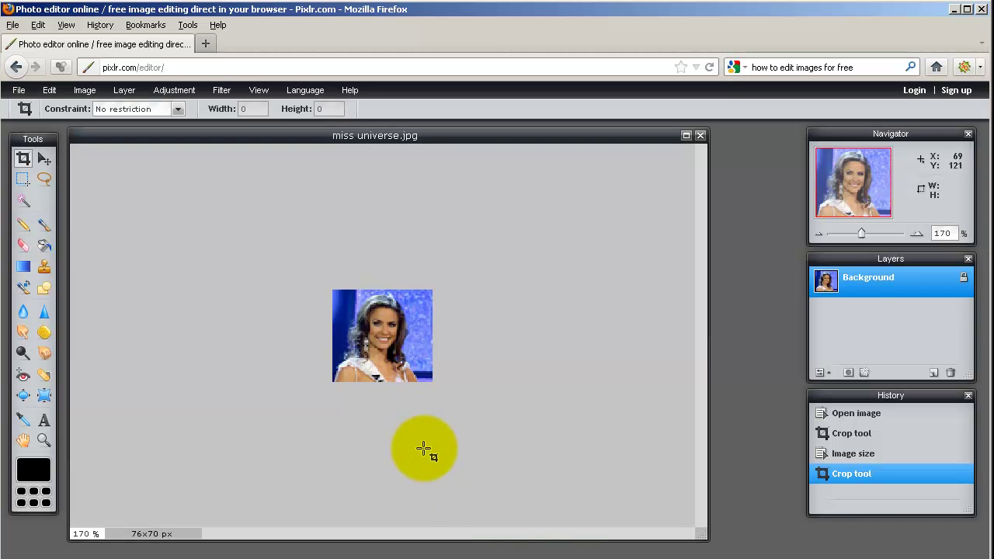
Resize the portrait to 50 px high, giving 54×50 px
click(85, 91)
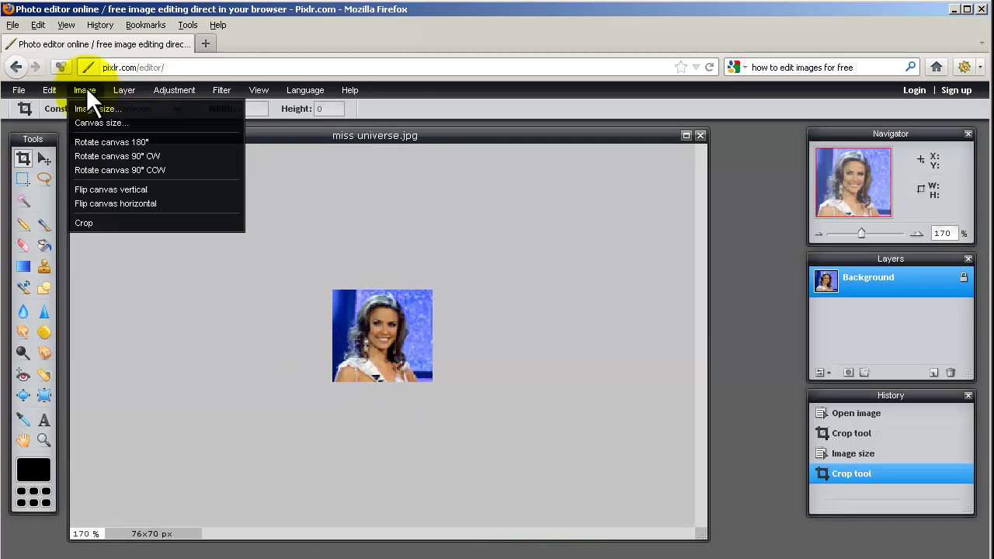
click(96, 103)
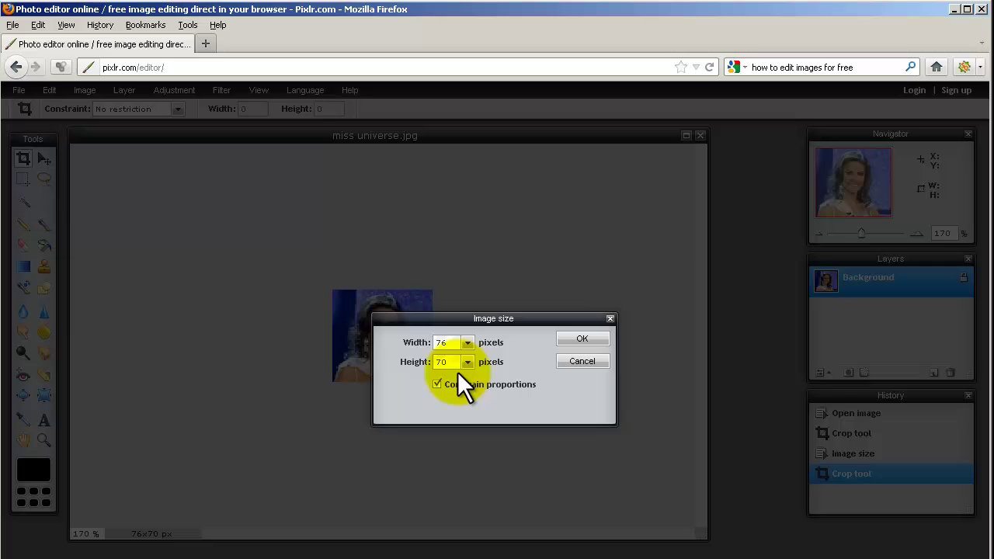
drag(456, 362, 424, 364)
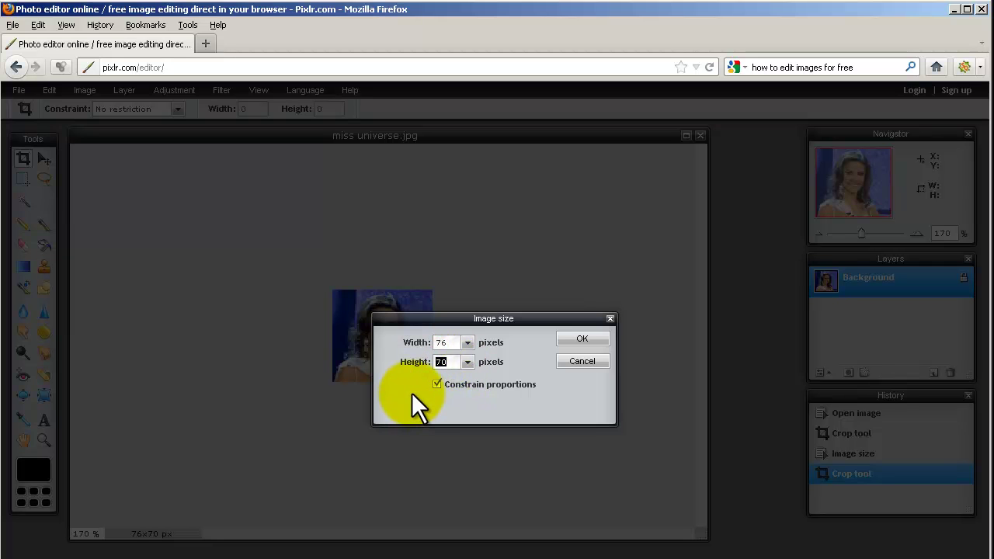
text(50)
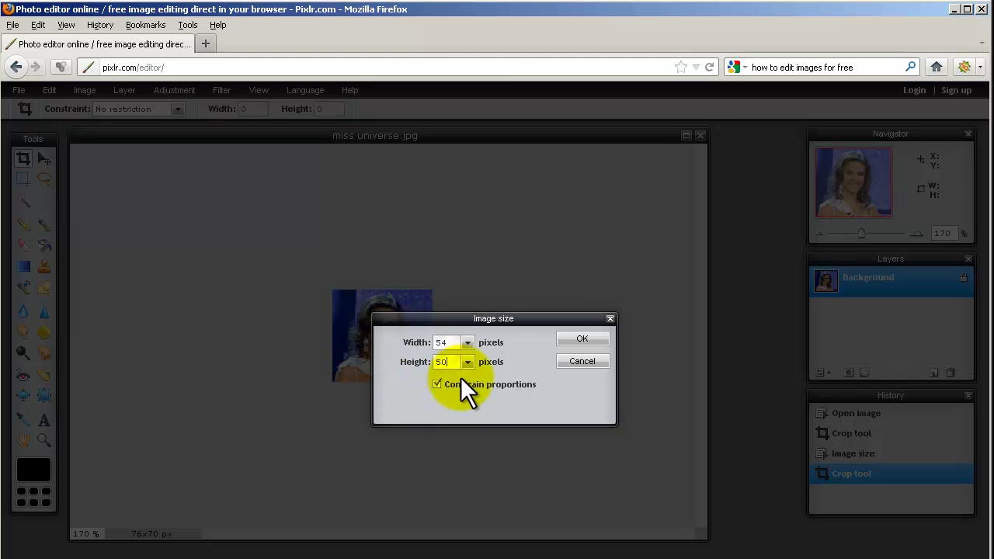
click(571, 339)
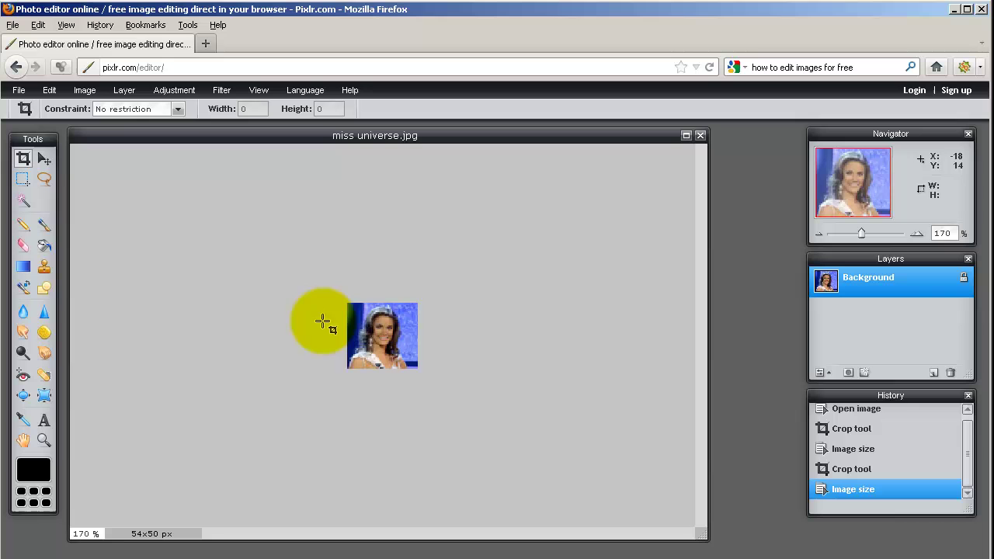
Set the canvas width to 50 px with a middle-left anchor, making it 50×50 px
click(86, 91)
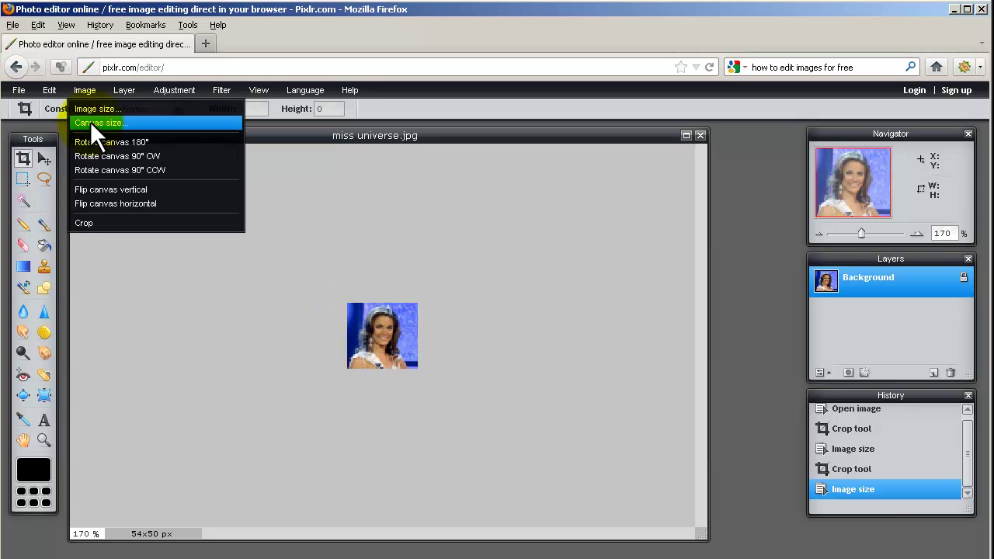
click(92, 123)
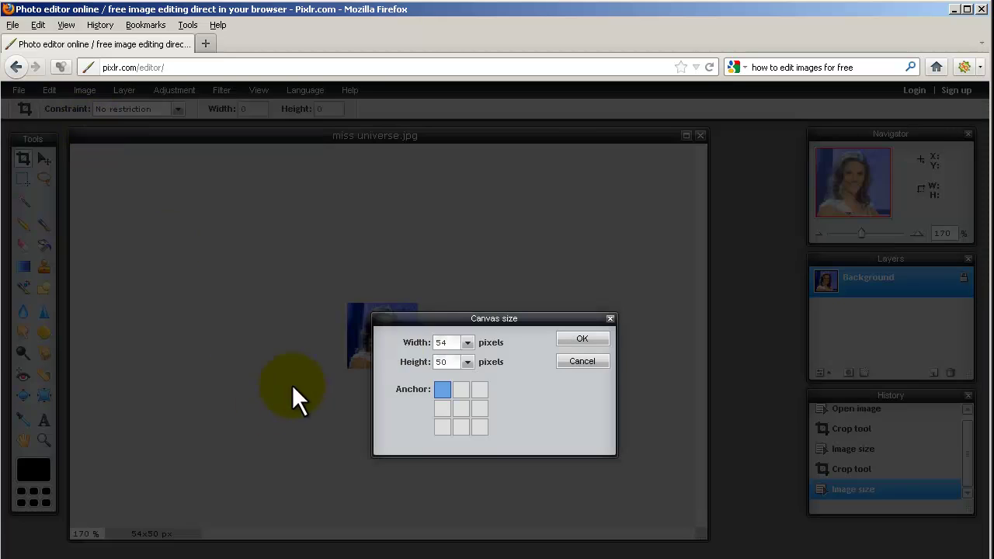
double_click(457, 342)
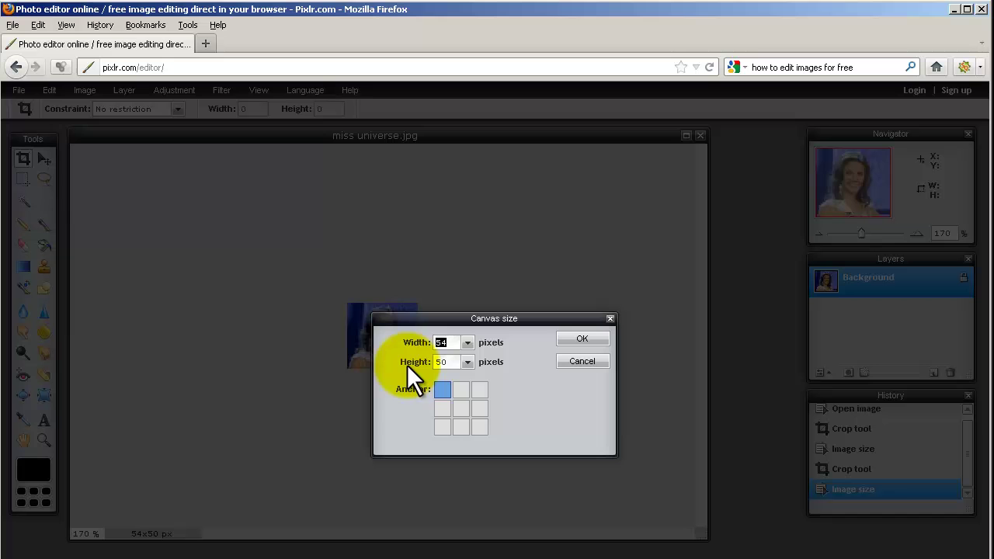
text(50)
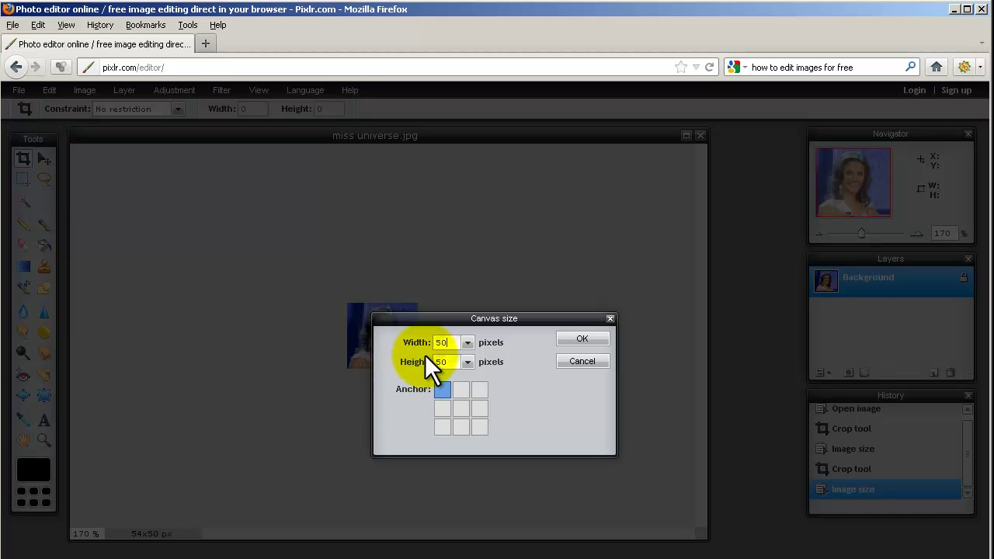
double_click(445, 342)
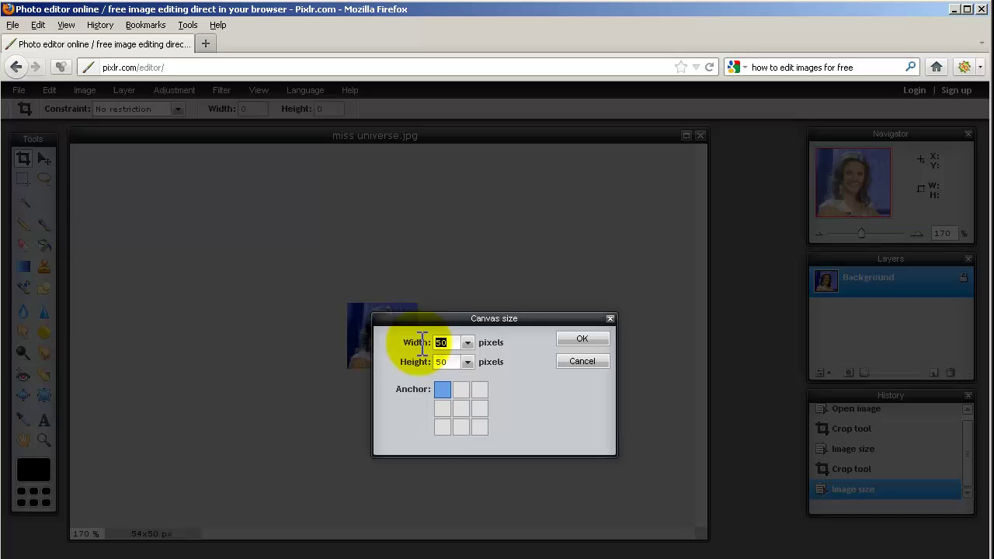
click(443, 411)
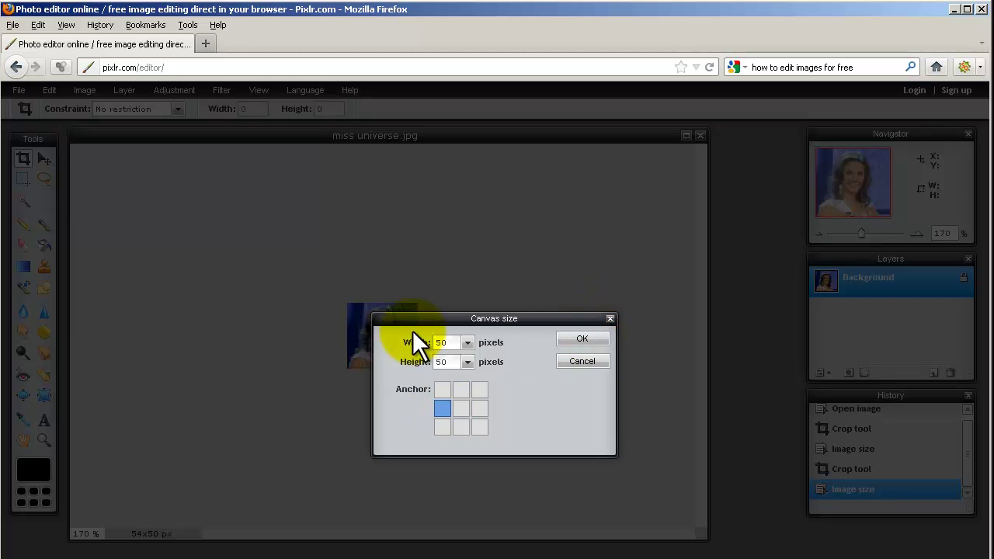
click(568, 343)
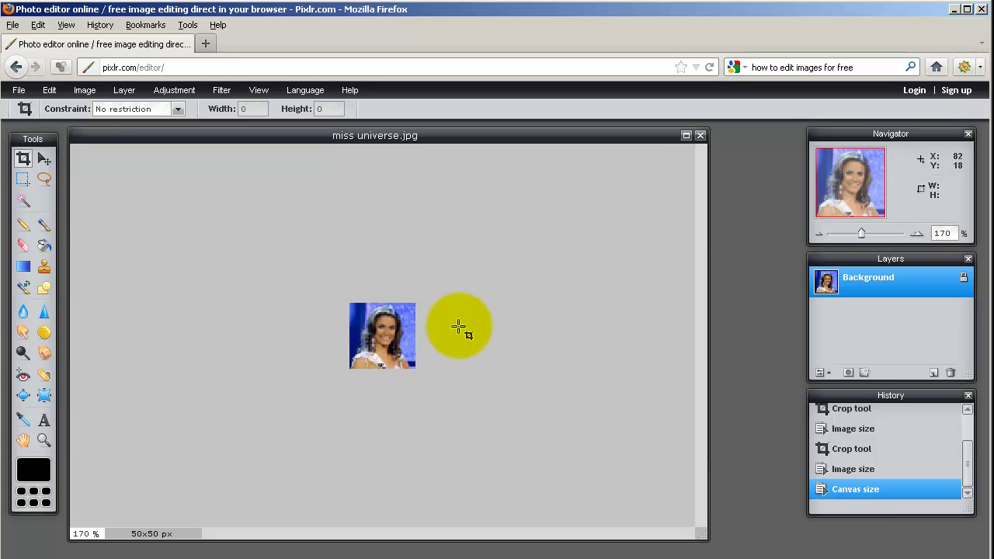
Save the thumbnail in PNG format as miss universe.png on the Desktop
click(19, 90)
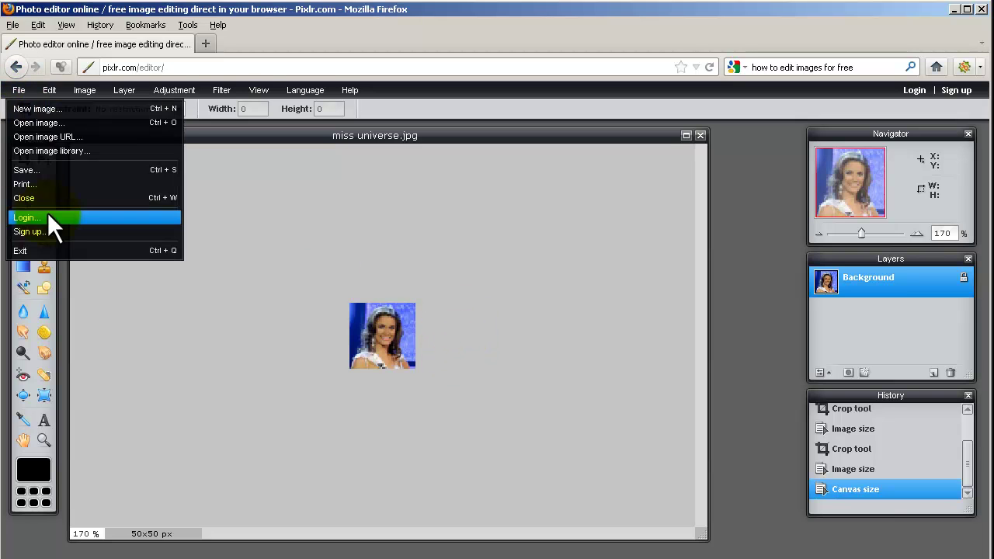
click(48, 171)
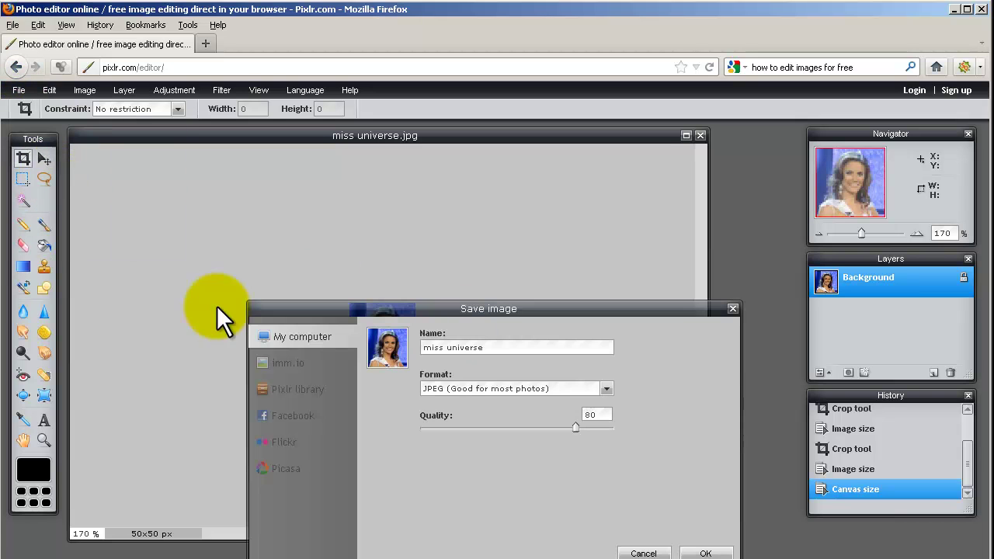
click(505, 383)
click(502, 414)
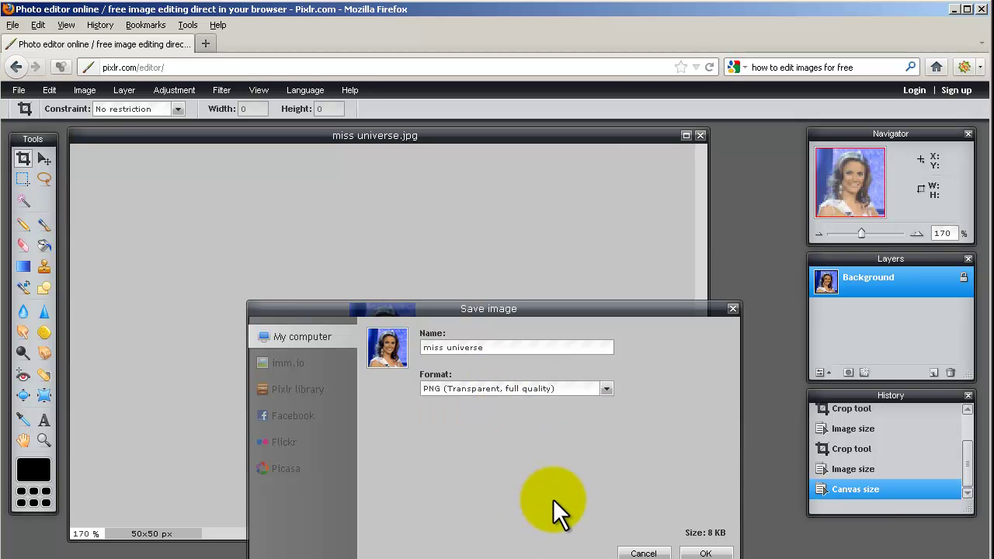
click(705, 553)
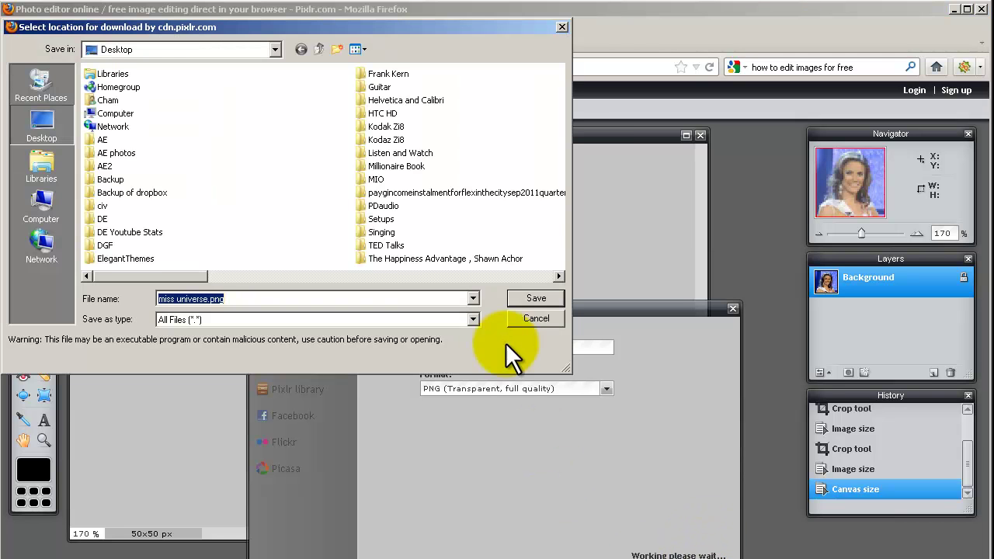
click(522, 302)
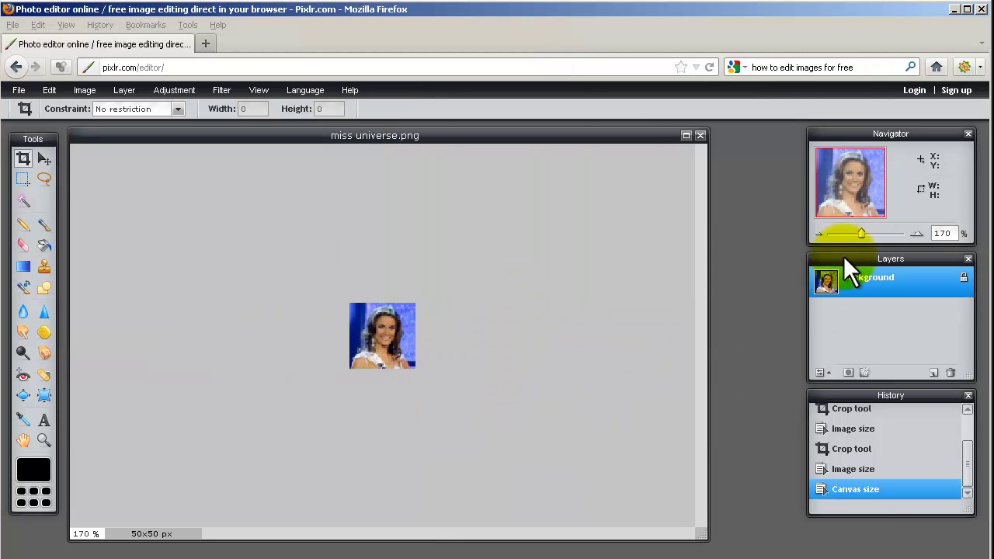
Set the zoom of the 50×50 thumbnail to 100%
drag(861, 233, 870, 233)
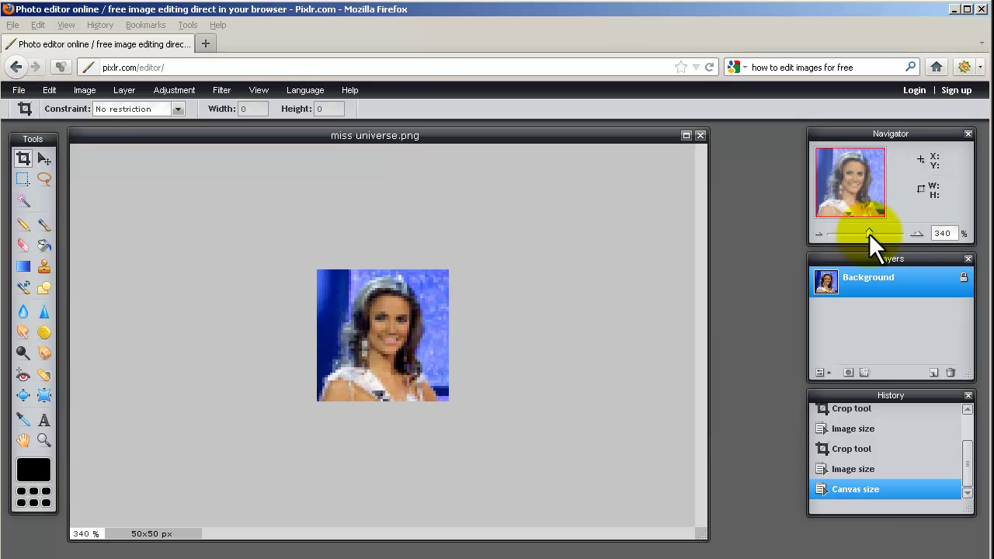
double_click(958, 234)
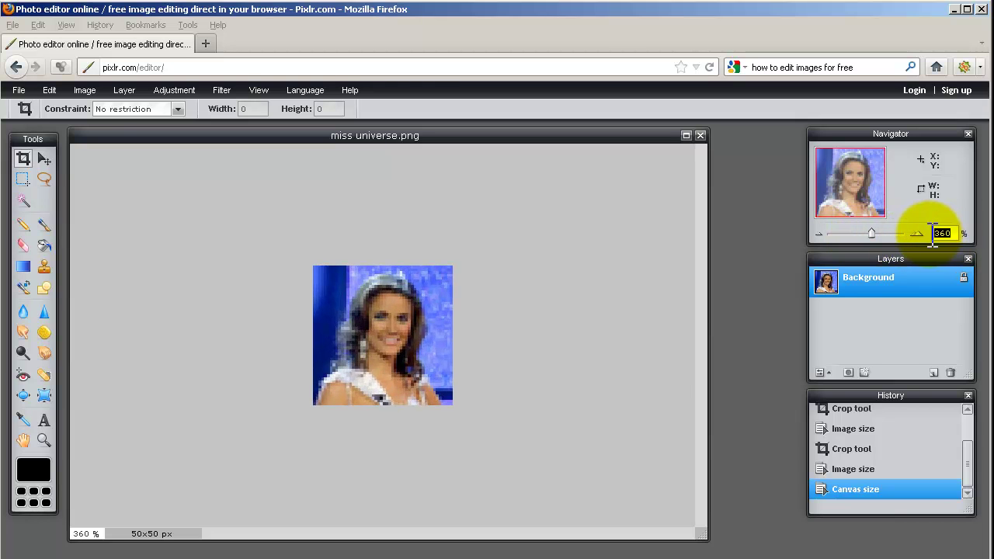
text(100)
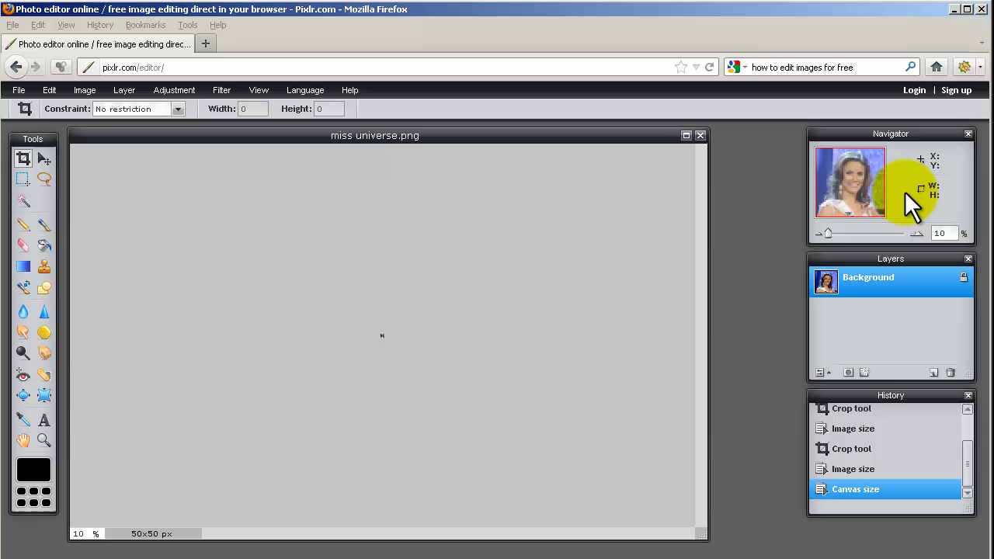
key(Return)
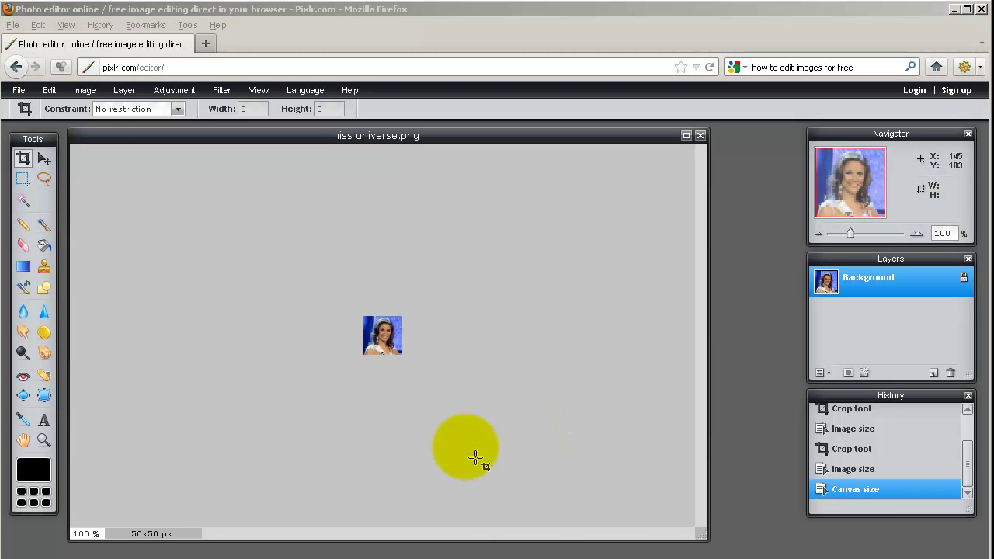